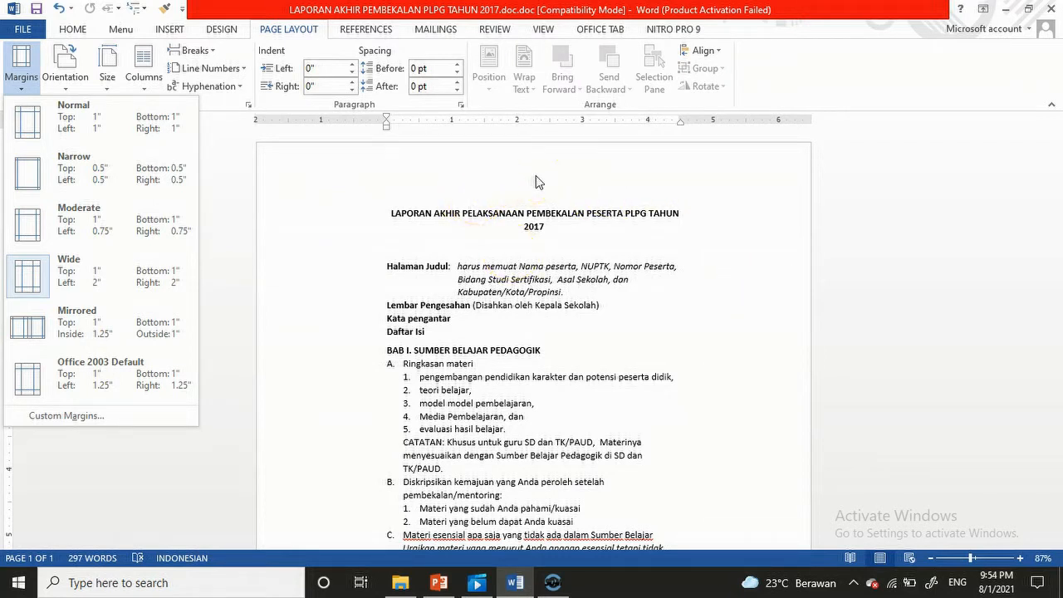
Apply the Normal margin preset to the document, followed by the Narrow preset.
left_click(70, 123)
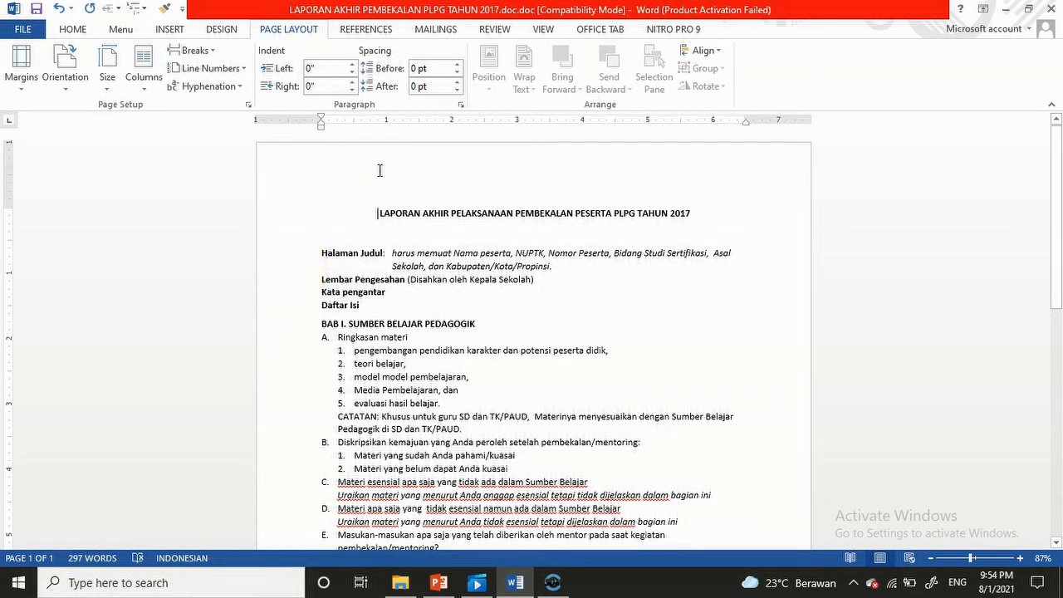
left_click(339, 206)
left_click(20, 79)
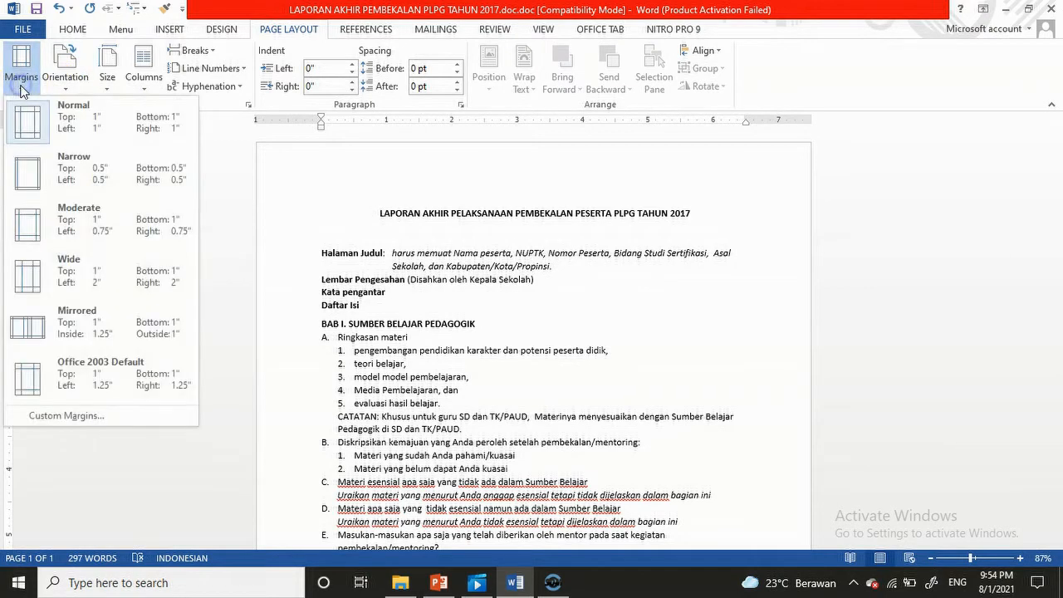
left_click(57, 163)
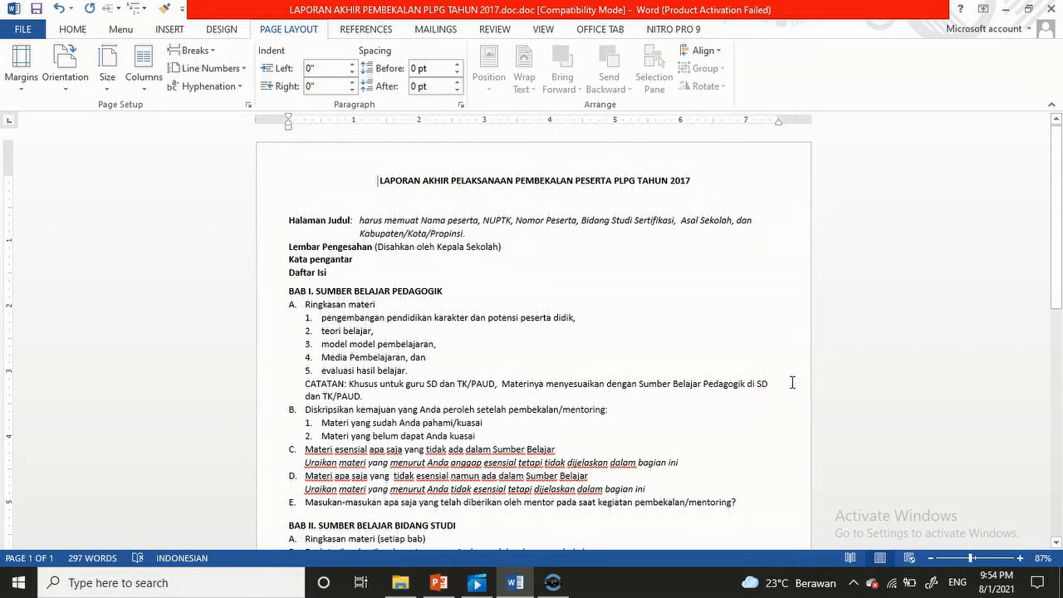
Apply the Moderate margin preset with 1" top and bottom and 0.75" left and right margins.
left_click(19, 73)
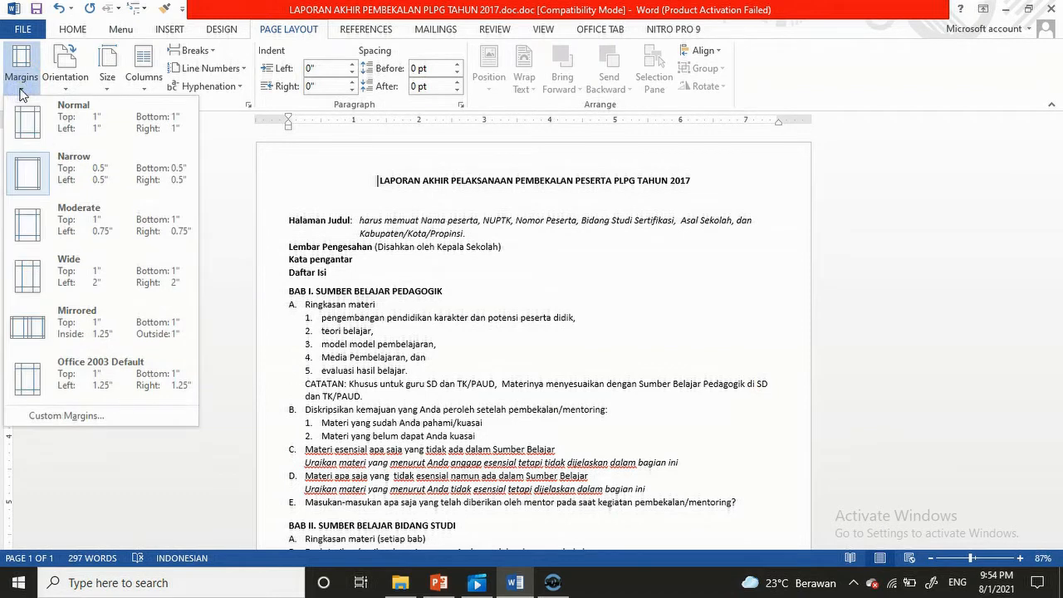
left_click(71, 223)
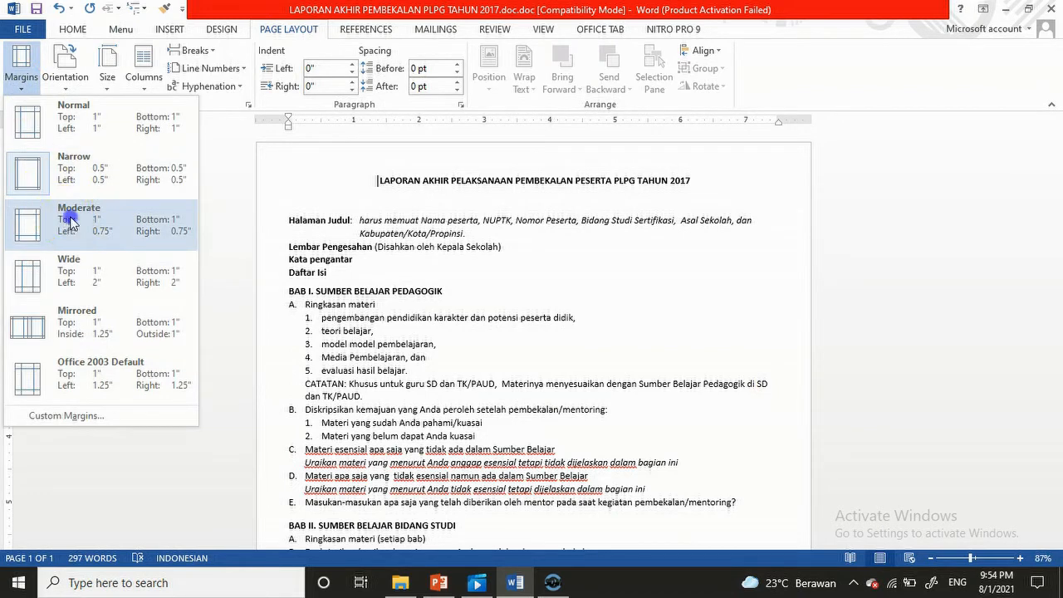
left_click(376, 186)
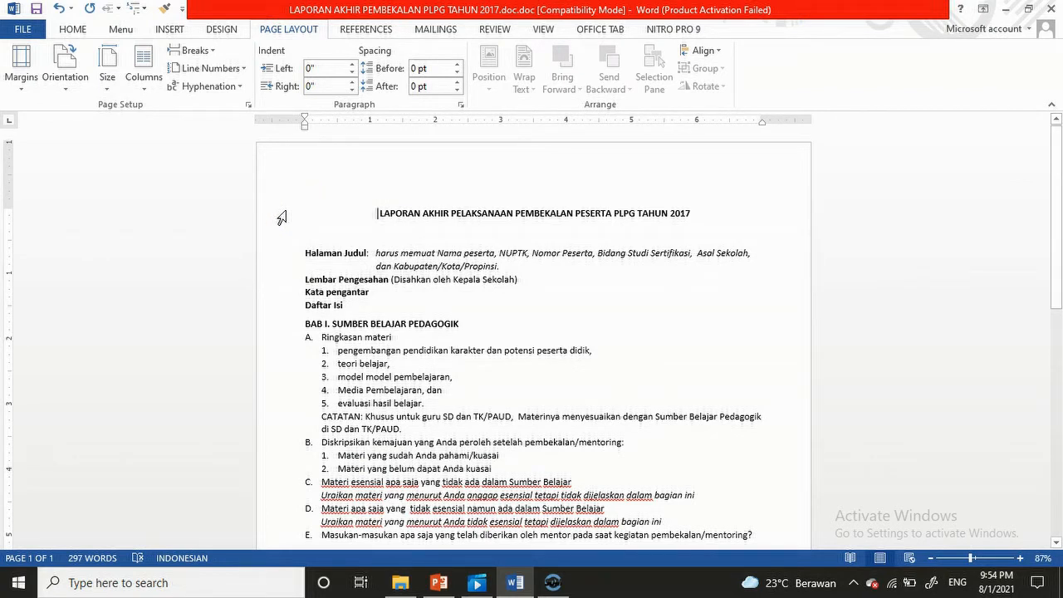
left_click(278, 221)
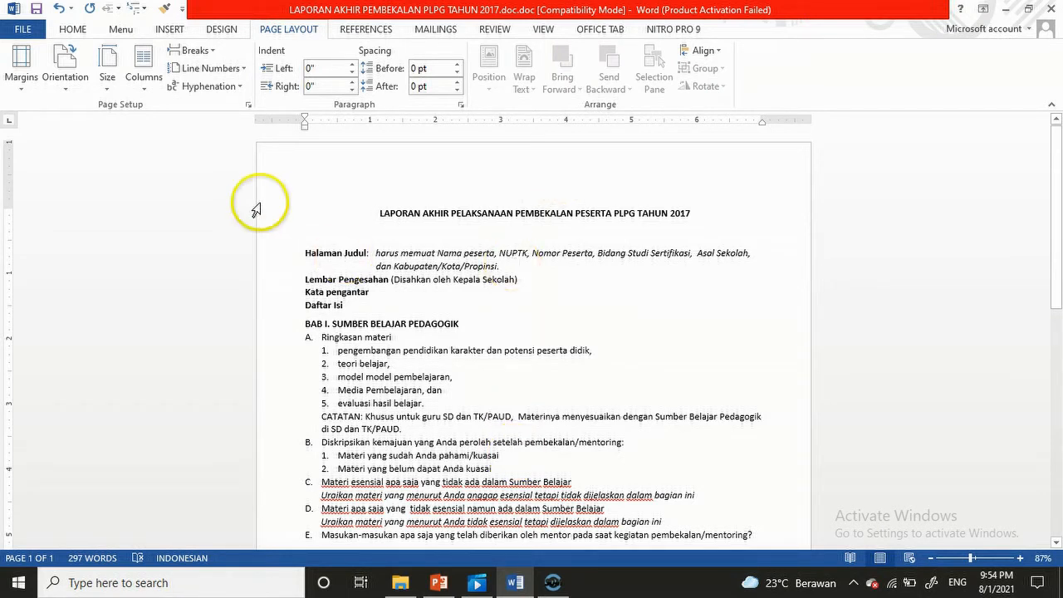
Apply the Wide margin preset with 1" top and bottom and 2" left and right margins.
left_click(23, 90)
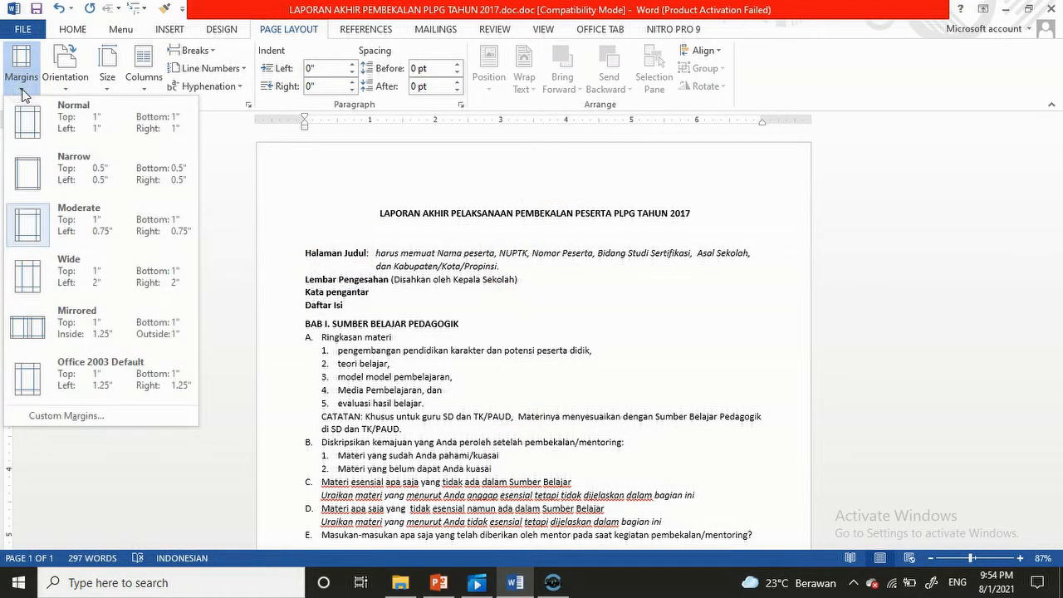
left_click(67, 275)
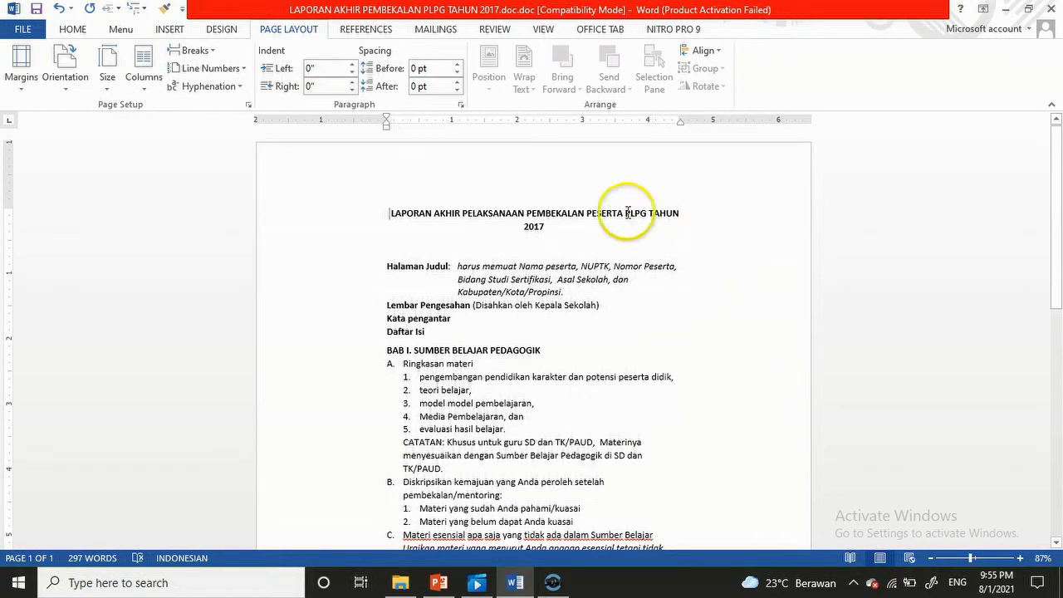
left_click_drag(1060, 215, 1060, 440)
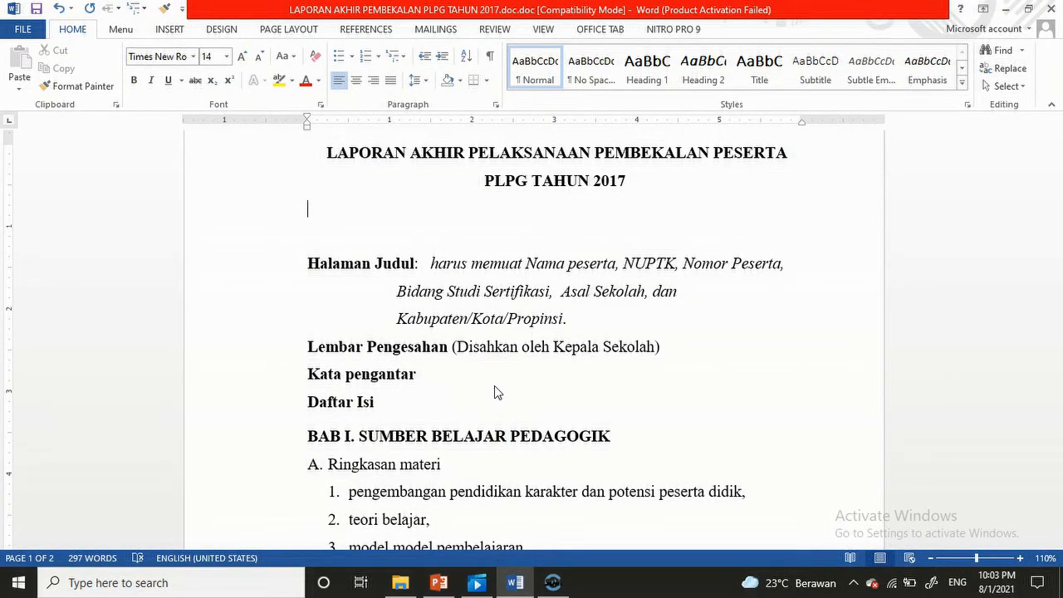
Open the custom margin settings and set the gutter position to Left.
left_click(285, 29)
left_click(22, 83)
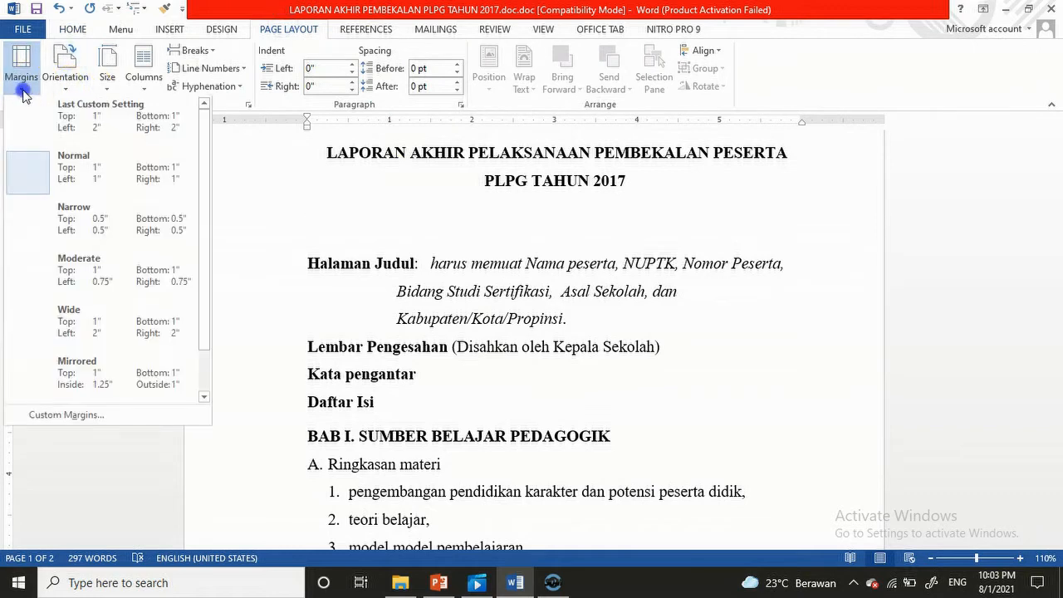
left_click(80, 417)
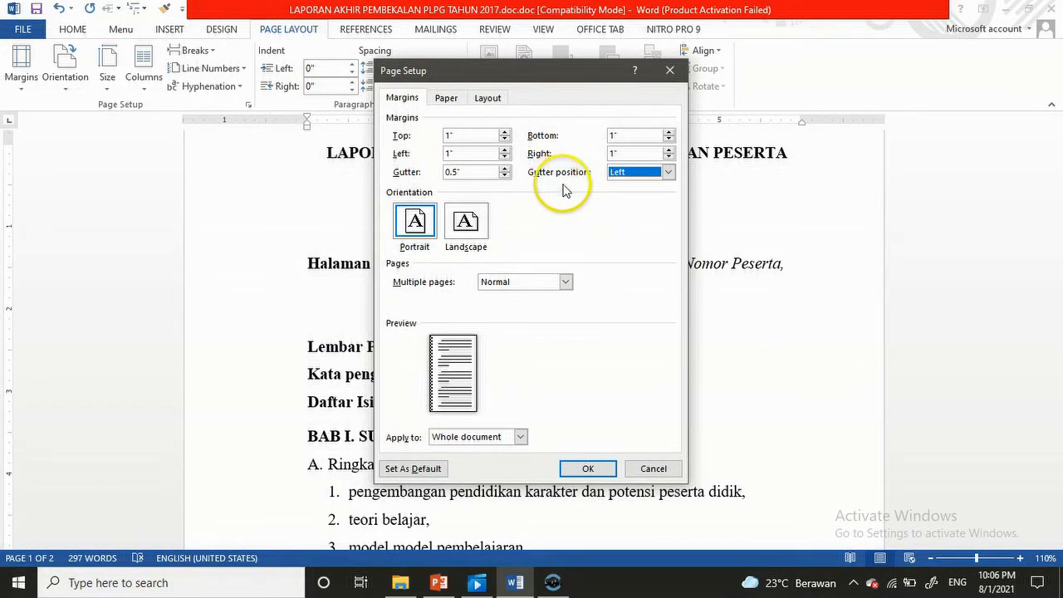
left_click(669, 172)
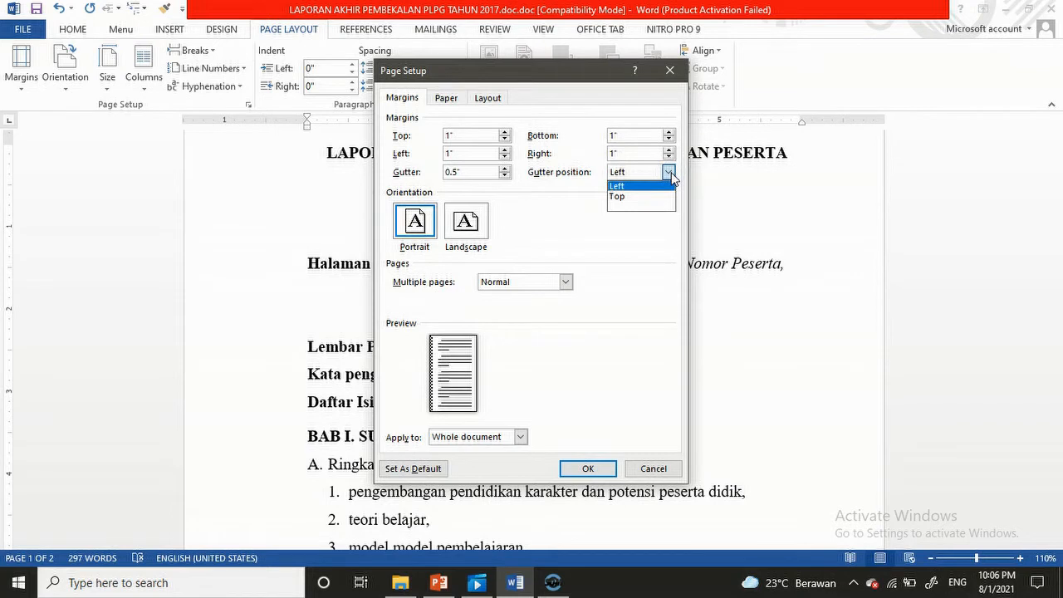
left_click(625, 186)
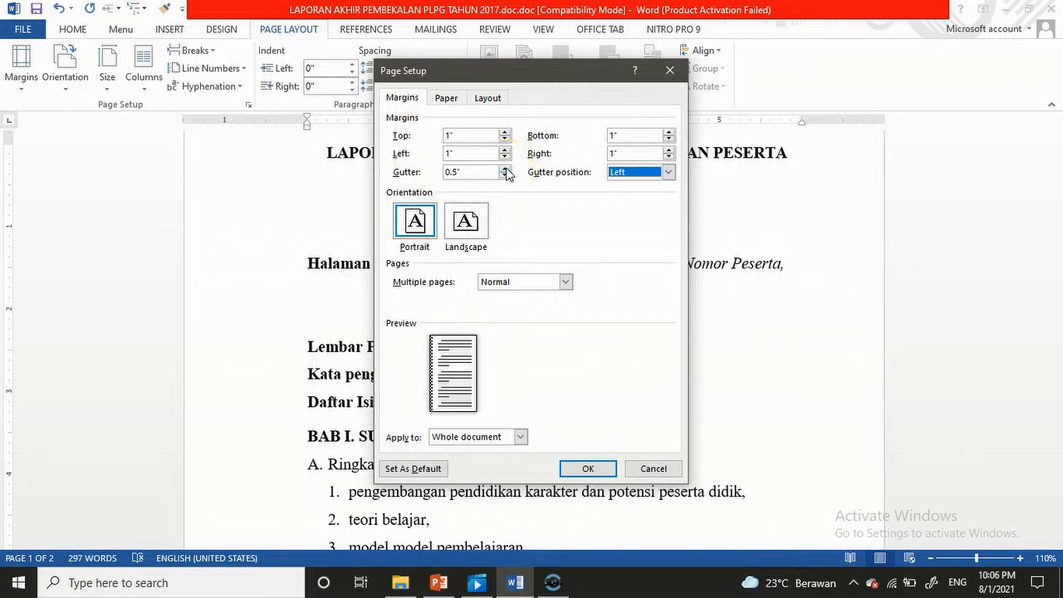
Set the gutter width to 0.3" in the page setup.
left_click(504, 168)
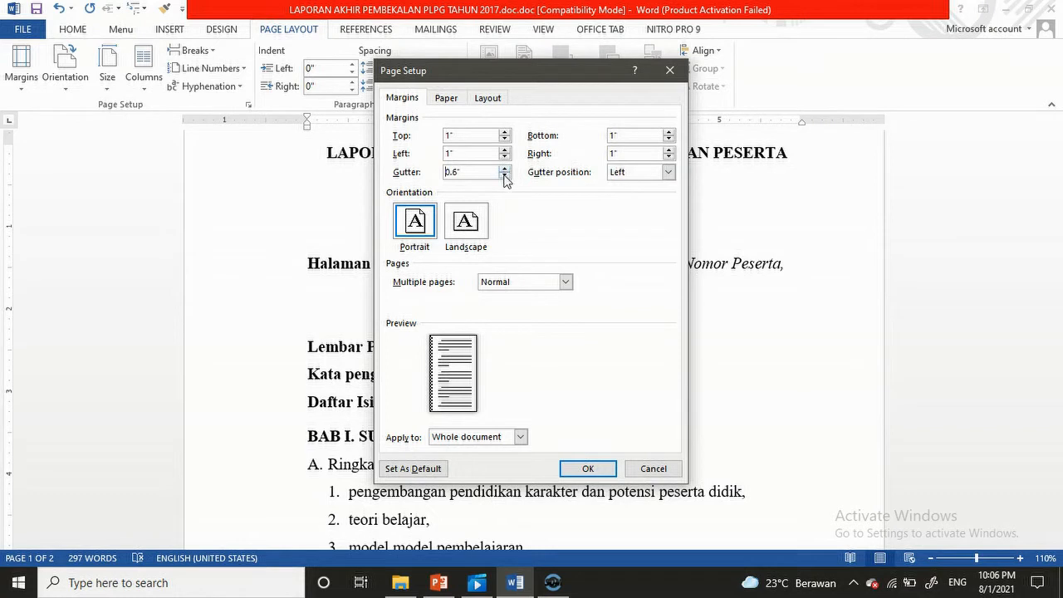
left_click(504, 175)
left_click(504, 175)
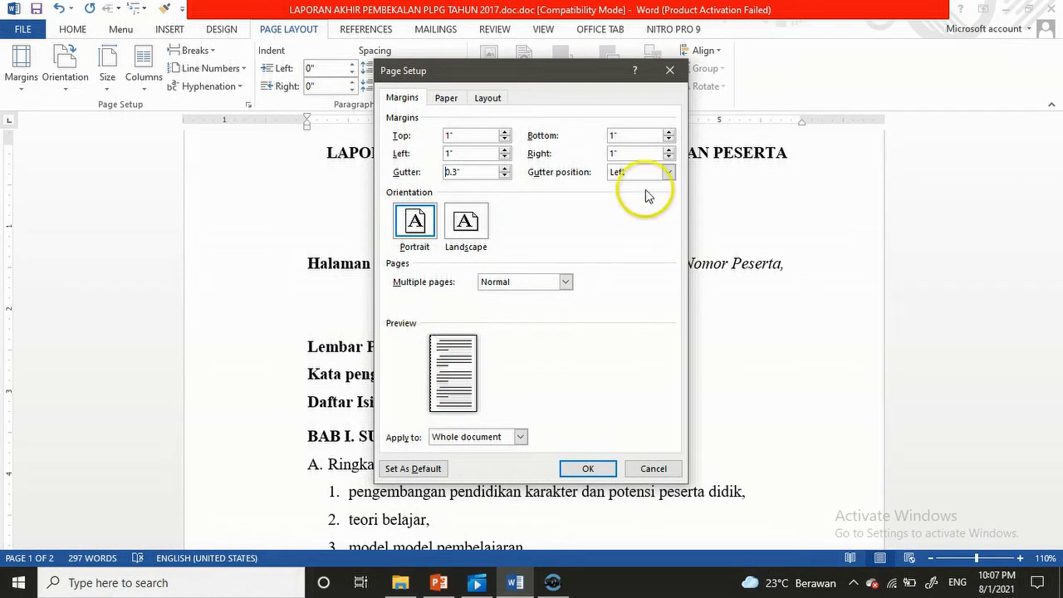
Try the Top gutter position, and apply the page setup to the whole document with the gutter position at Left.
left_click(669, 172)
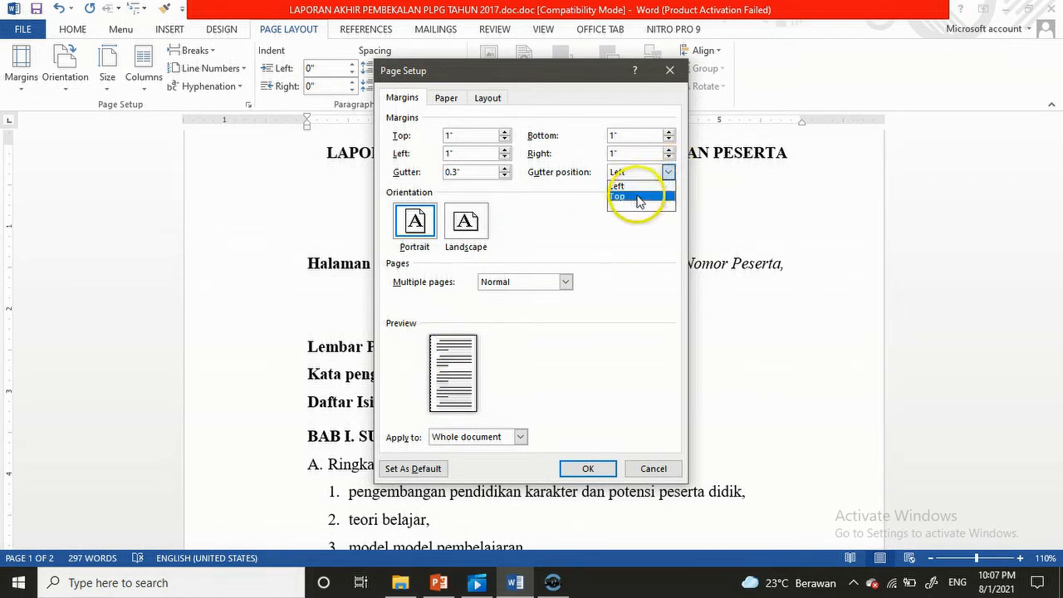
left_click(640, 197)
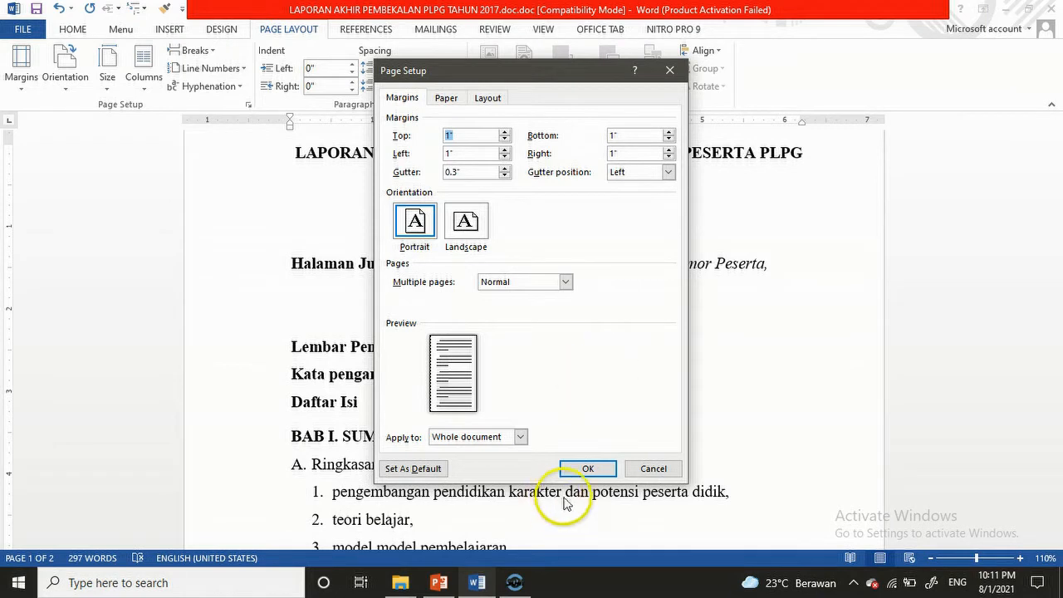
left_click(587, 467)
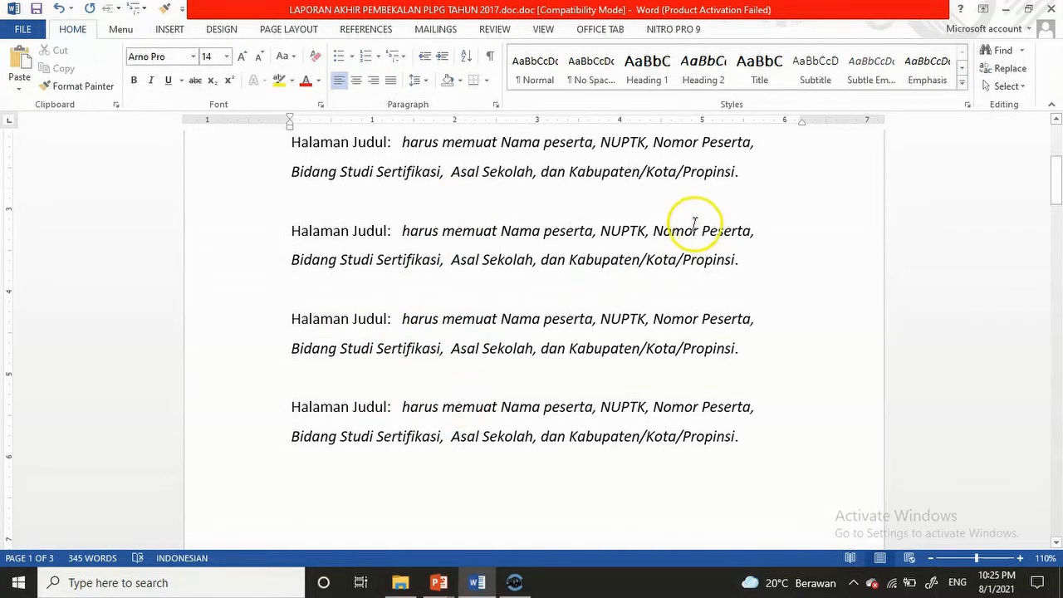
Change the font of the first "Halaman Judul" sample paragraph to Times New Roman.
left_click_drag(750, 171, 302, 143)
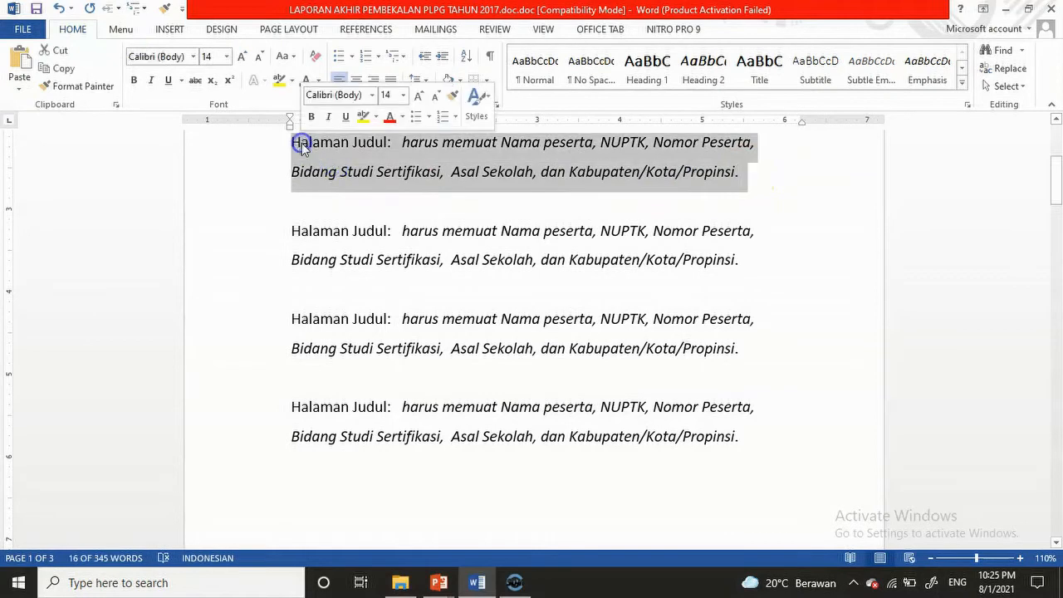
left_click(195, 55)
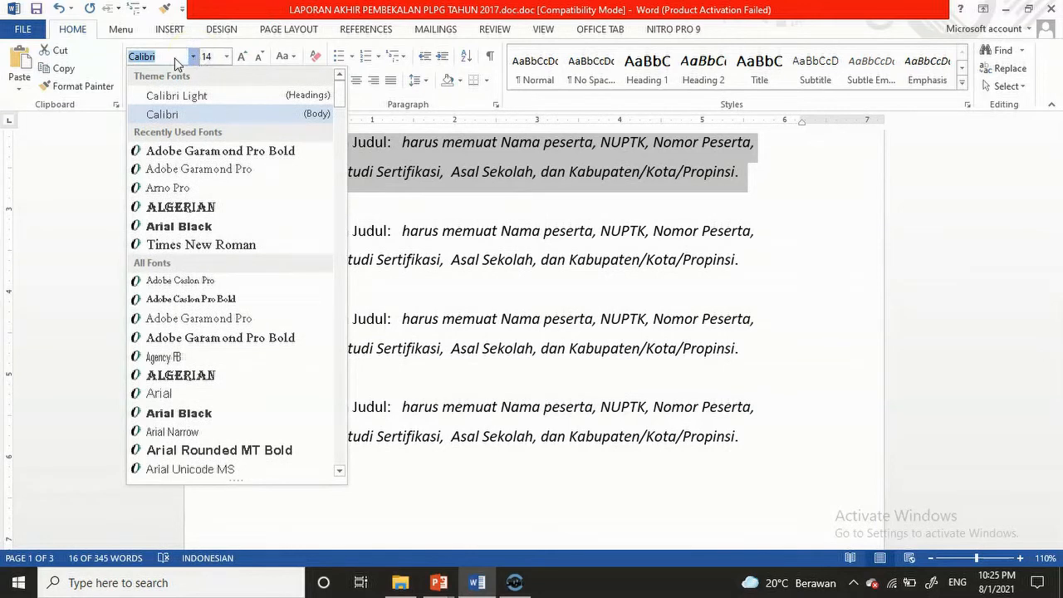
type("t")
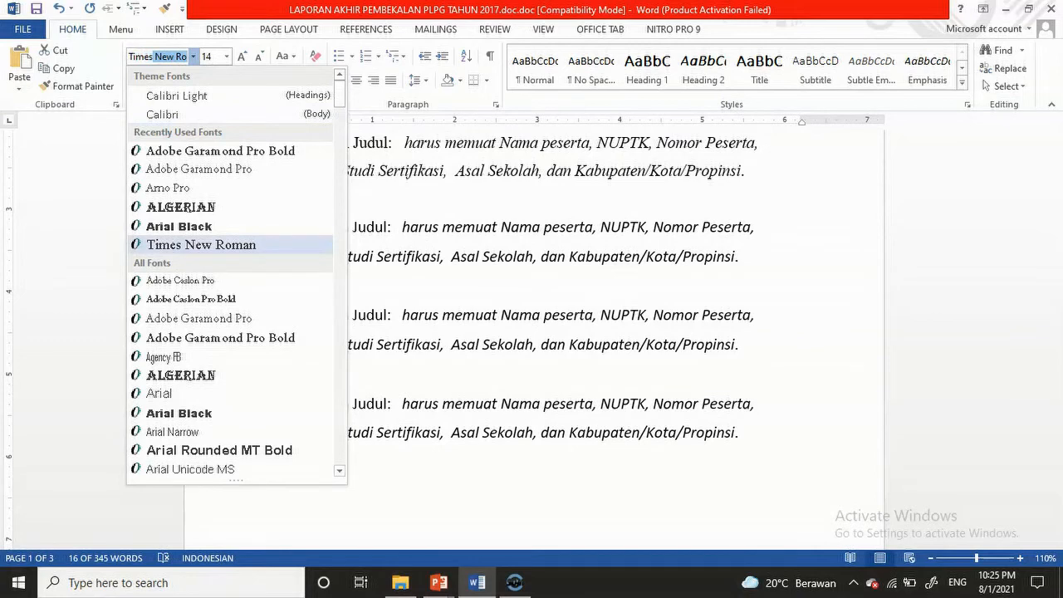
key("Return")
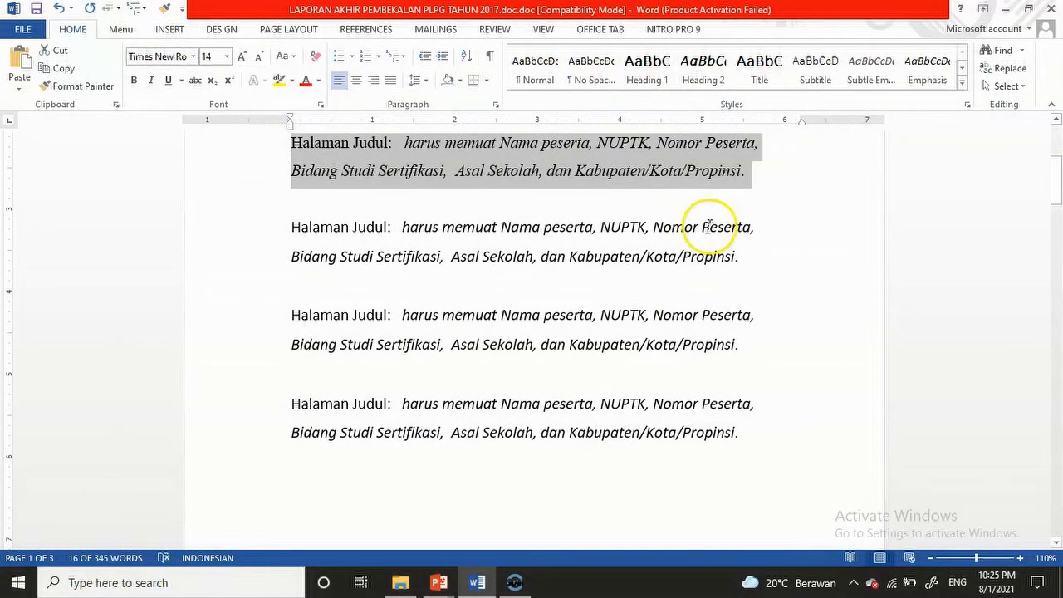
Change the font of the second "Halaman Judul" sample paragraph to Century.
left_click_drag(748, 256, 304, 230)
left_click(194, 58)
key("Up")
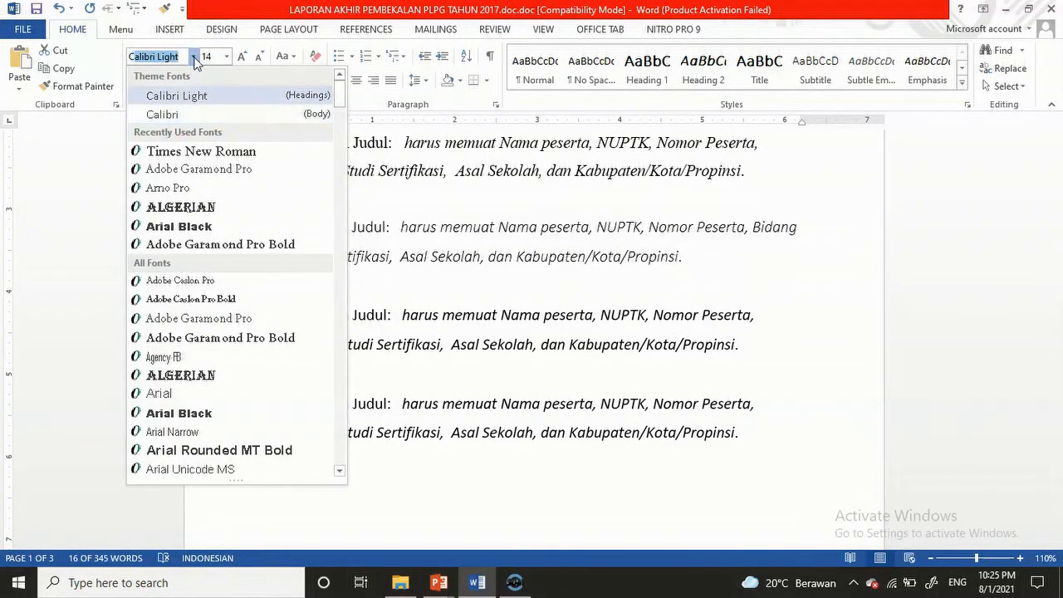
type("Century")
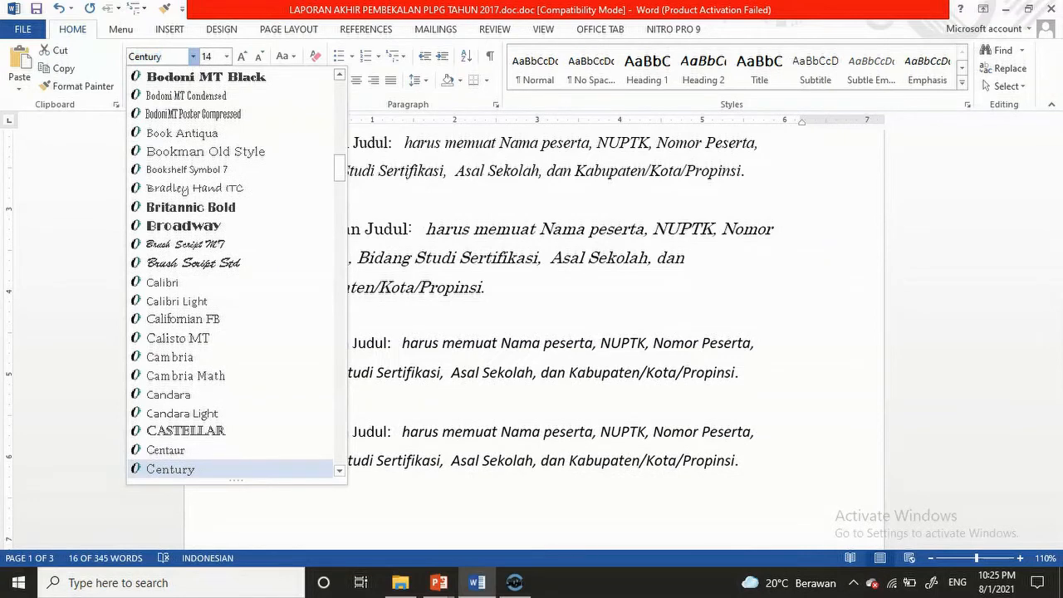
key("Return")
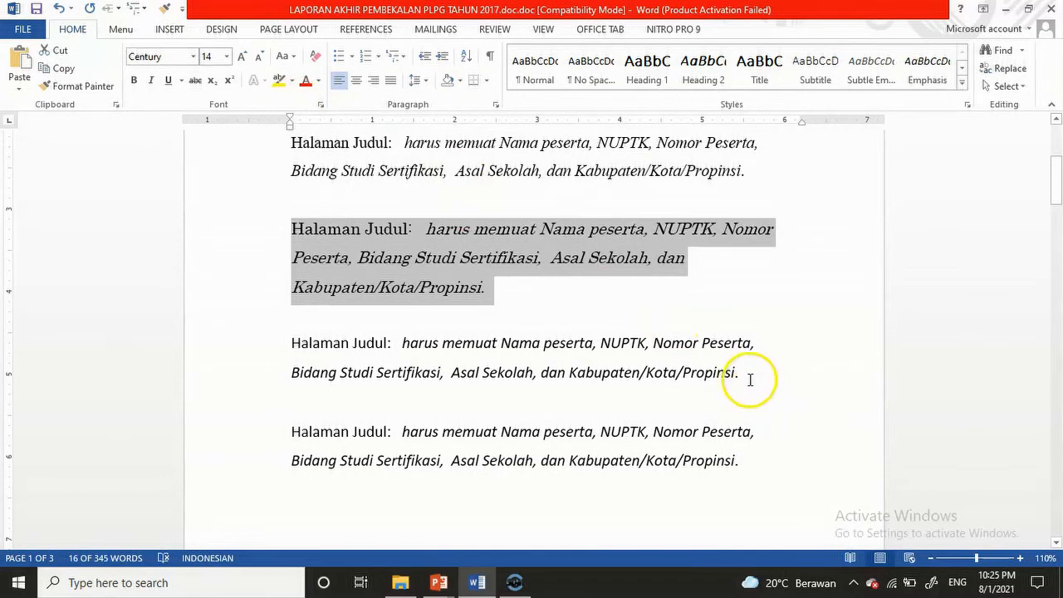
Change the font of the third "Halaman Judul" sample paragraph to Arial.
left_click_drag(747, 374, 296, 347)
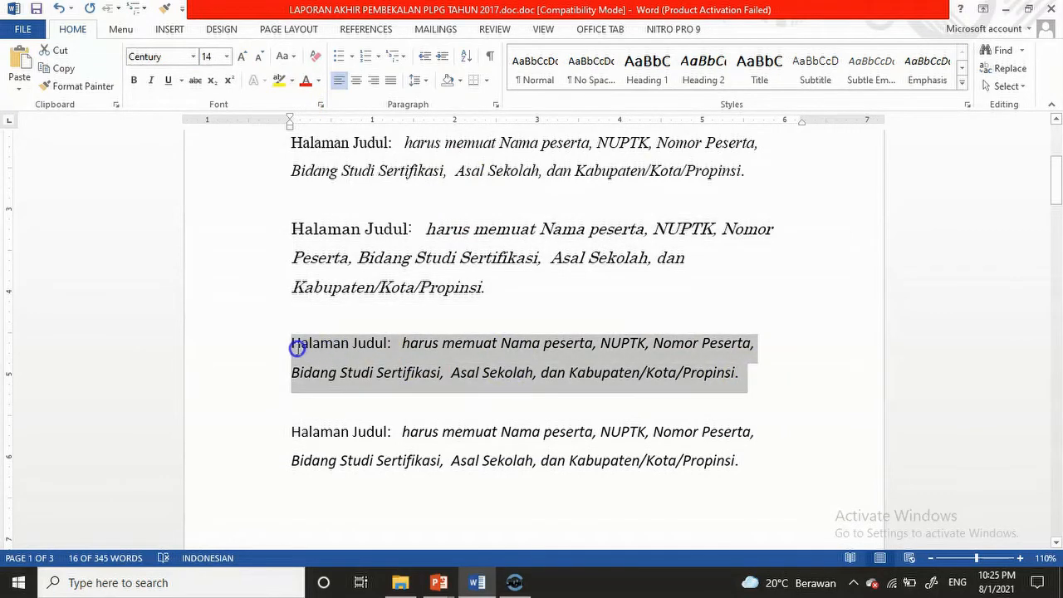
left_click(195, 56)
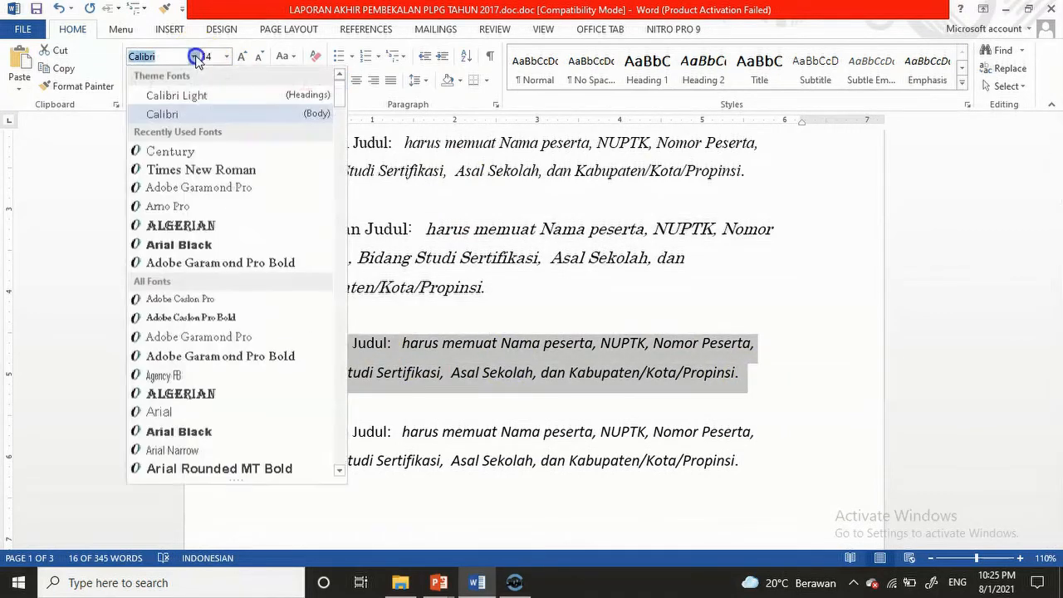
key("Down")
key("Down")
key("Down")
key("Down")
key("Down")
key("Down")
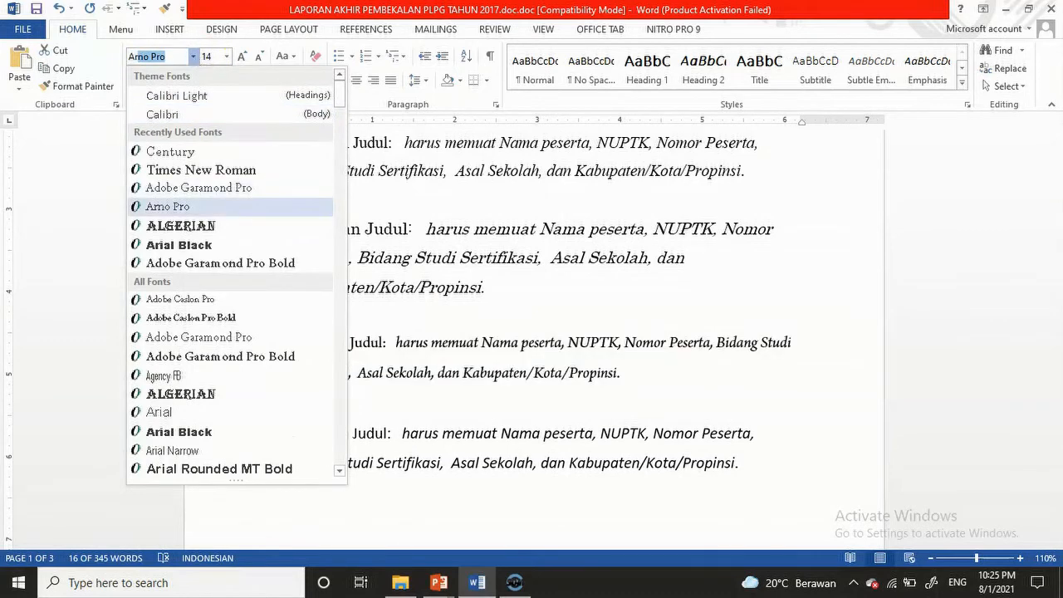
key("BackSpace")
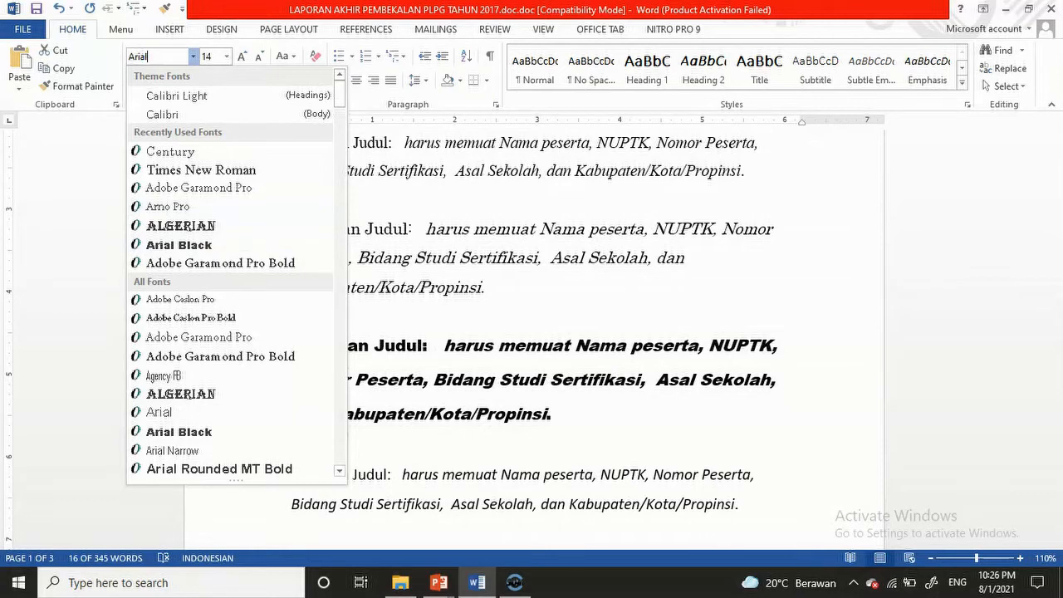
key("Return")
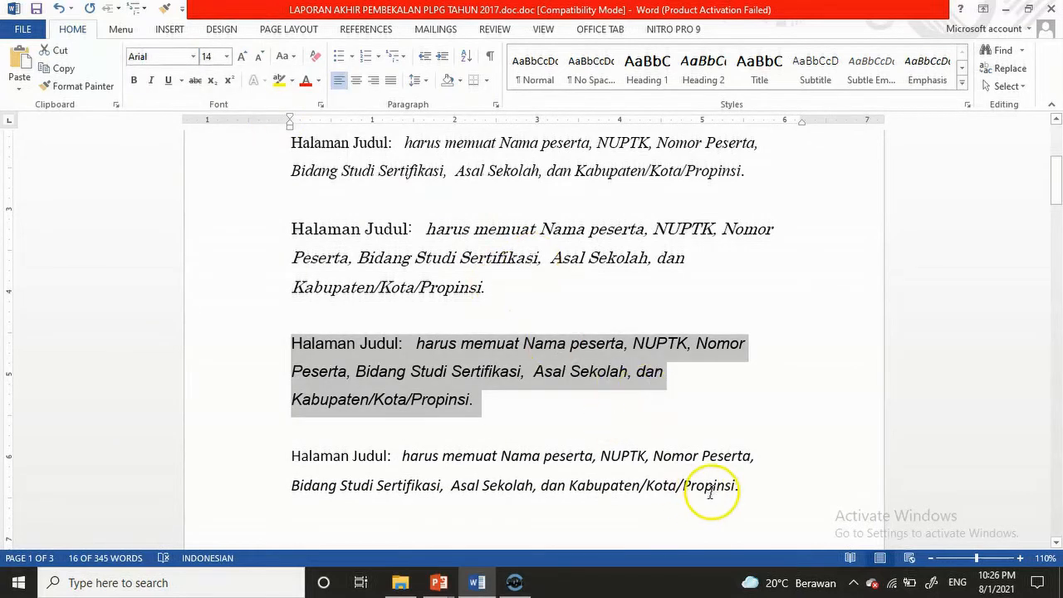
Apply the Calibri (Body) font to the fourth "Halaman Judul" sample paragraph and deselect it.
left_click_drag(756, 488, 294, 453)
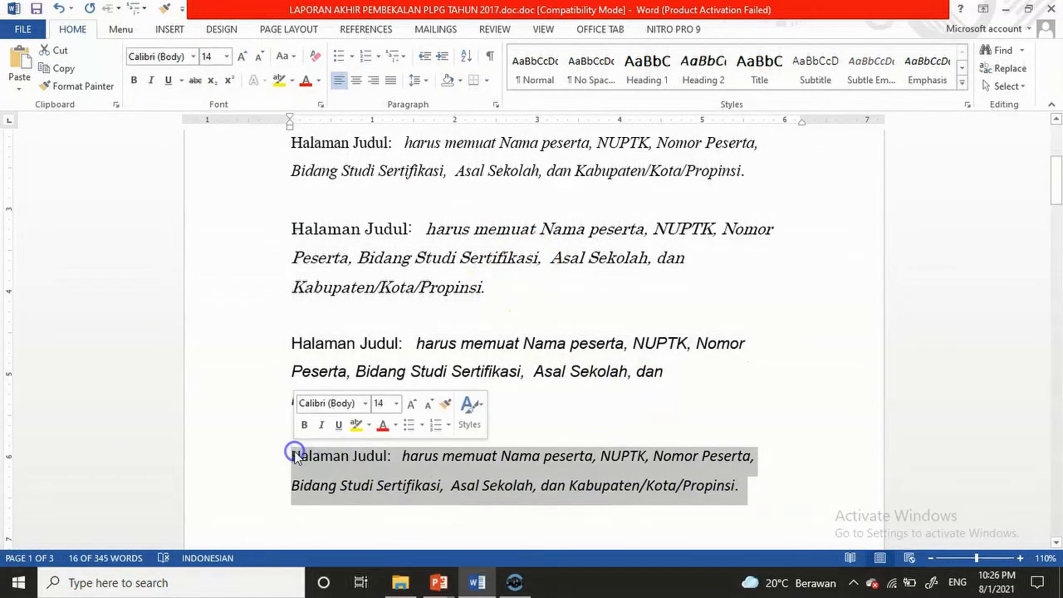
left_click(196, 56)
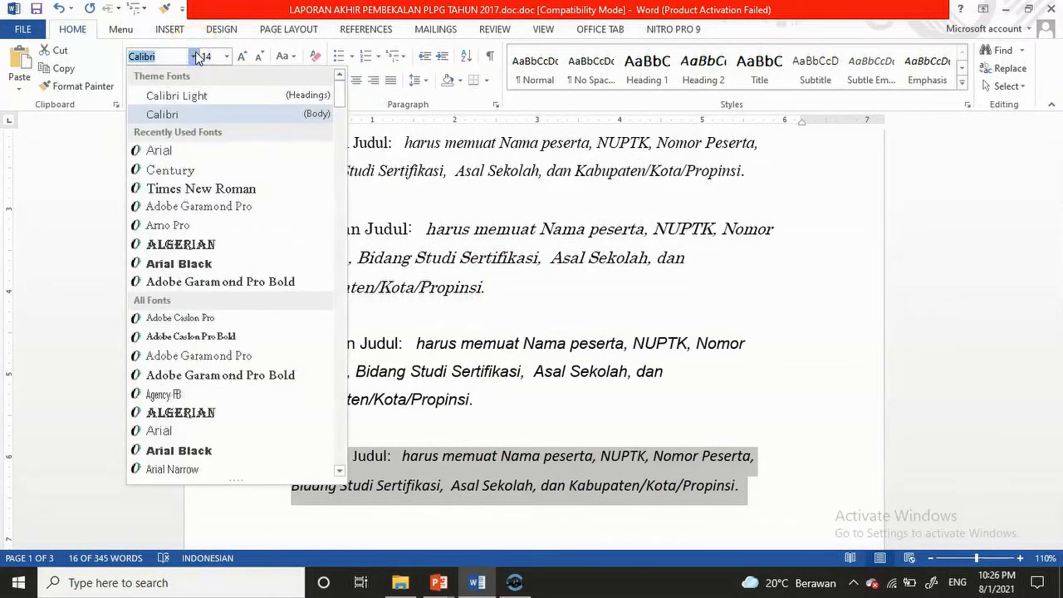
left_click(163, 114)
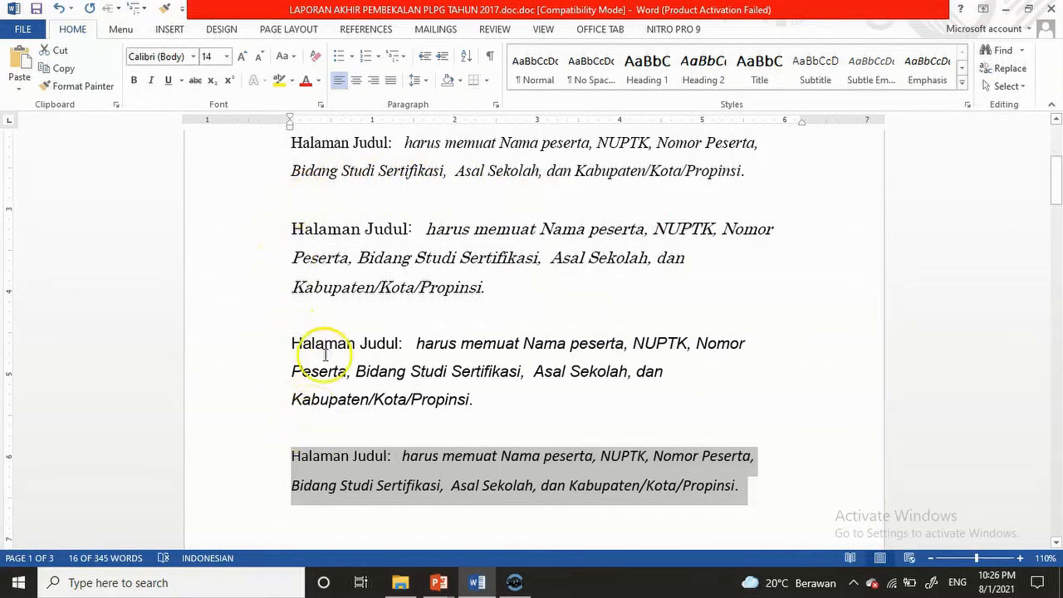
left_click(295, 173)
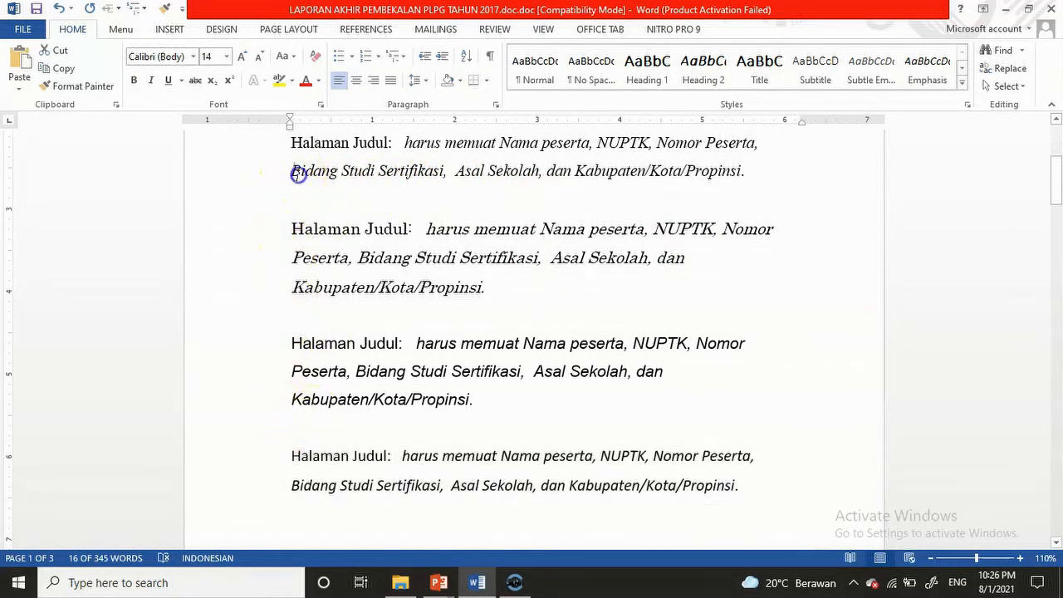
Check the fonts of the second, third and fourth "Halaman Judul" sample paragraphs and view the available font sizes.
left_click(324, 227)
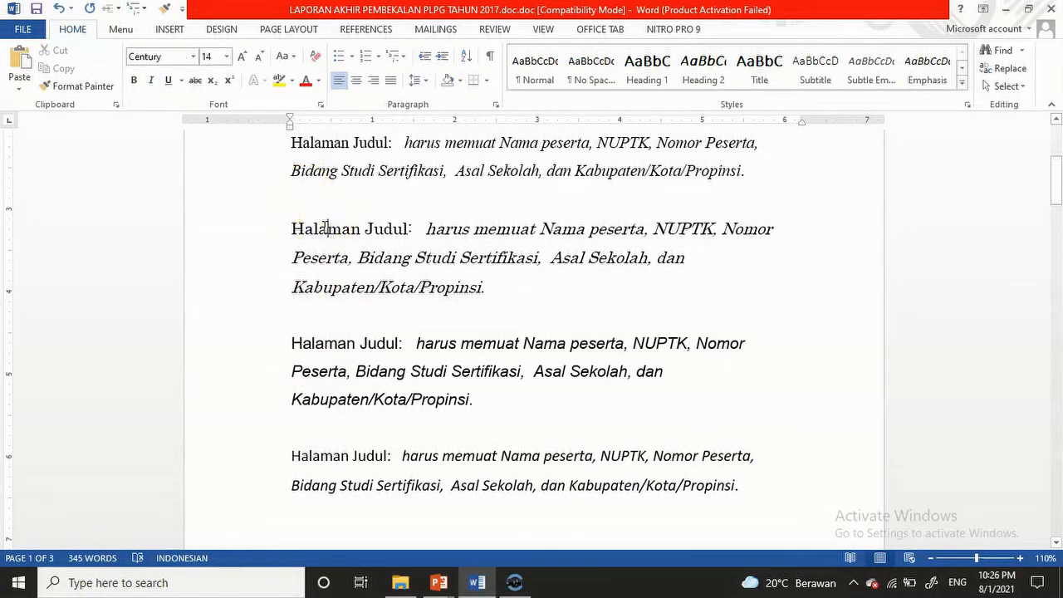
left_click(332, 343)
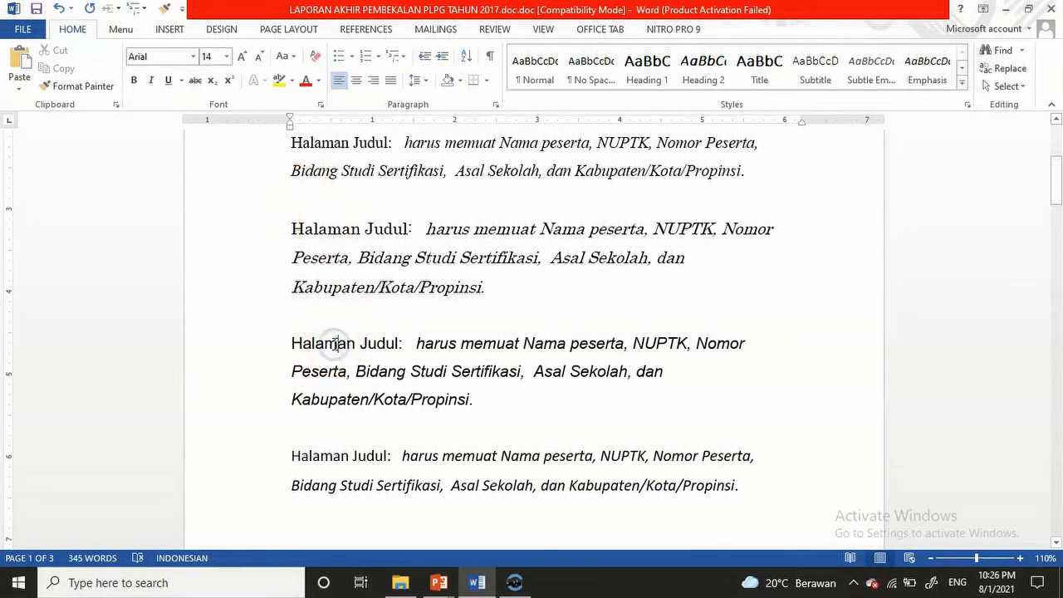
left_click(348, 456)
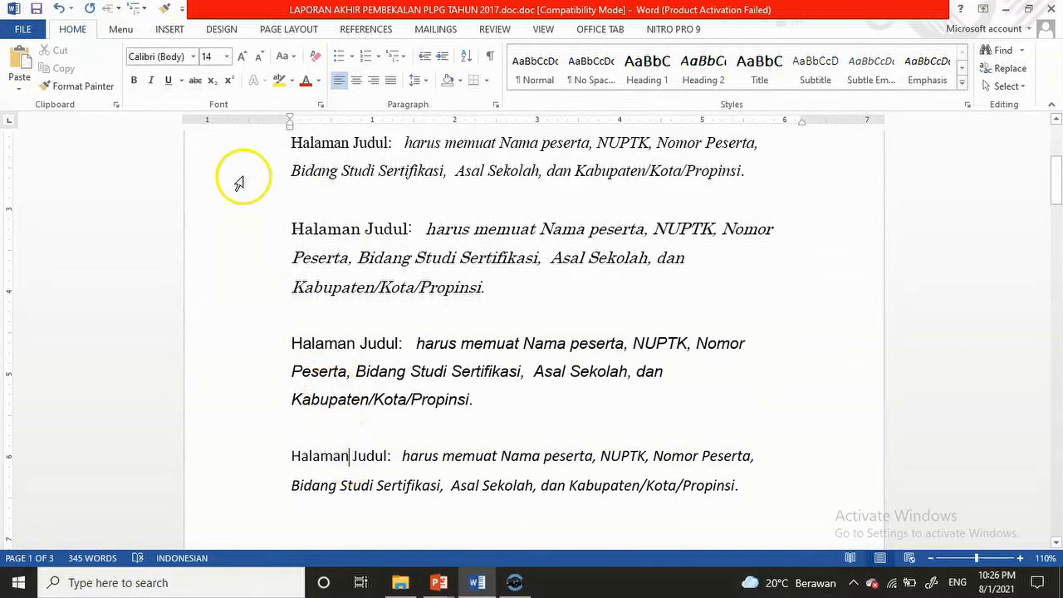
left_click(228, 56)
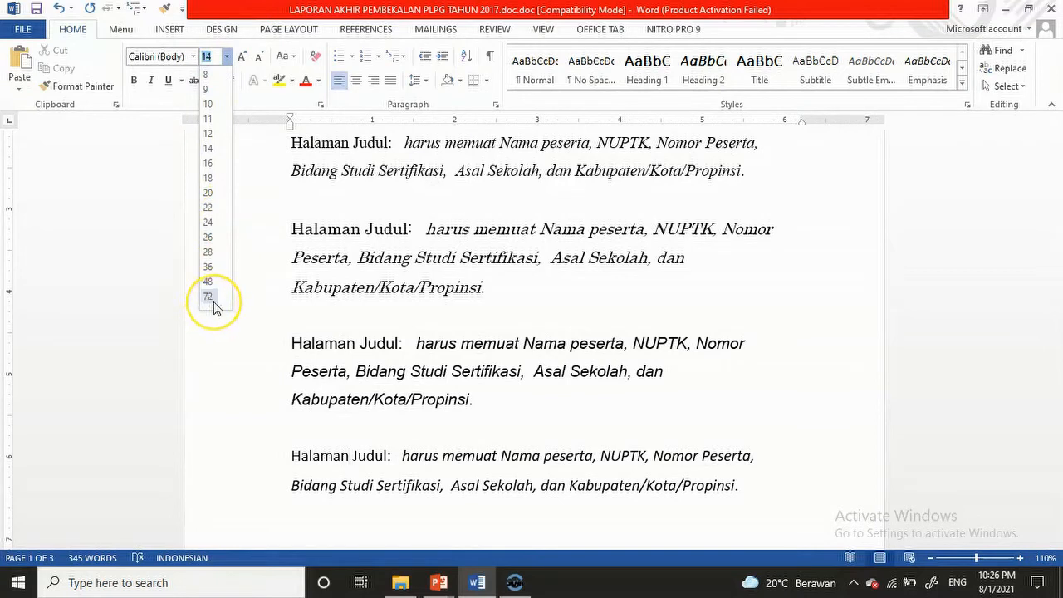
left_click(265, 158)
Set the font size of the first "Halaman Judul" sample paragraph to 8.
left_click_drag(292, 147, 764, 168)
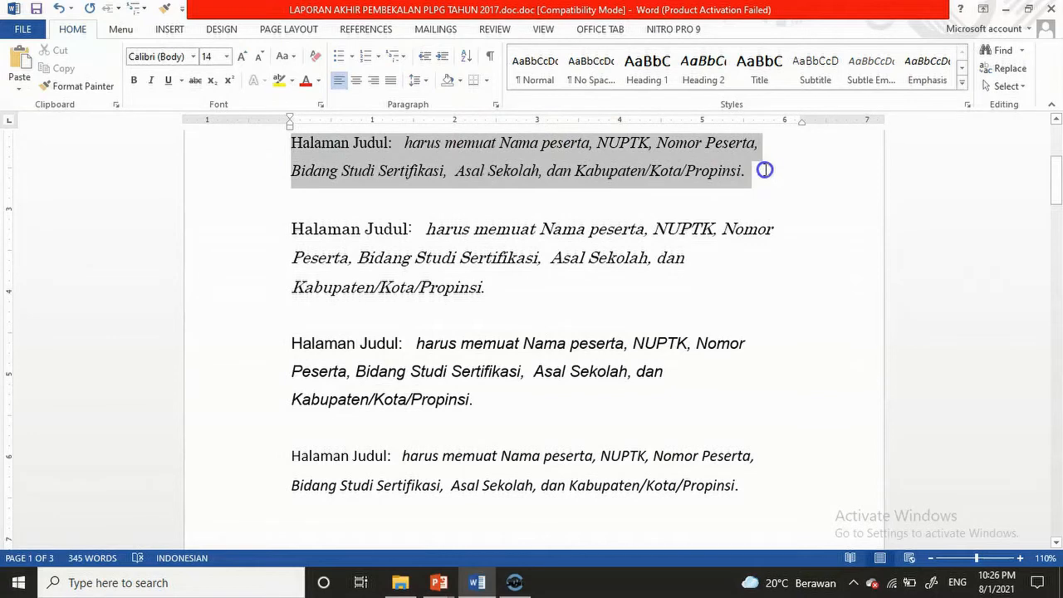
left_click(227, 58)
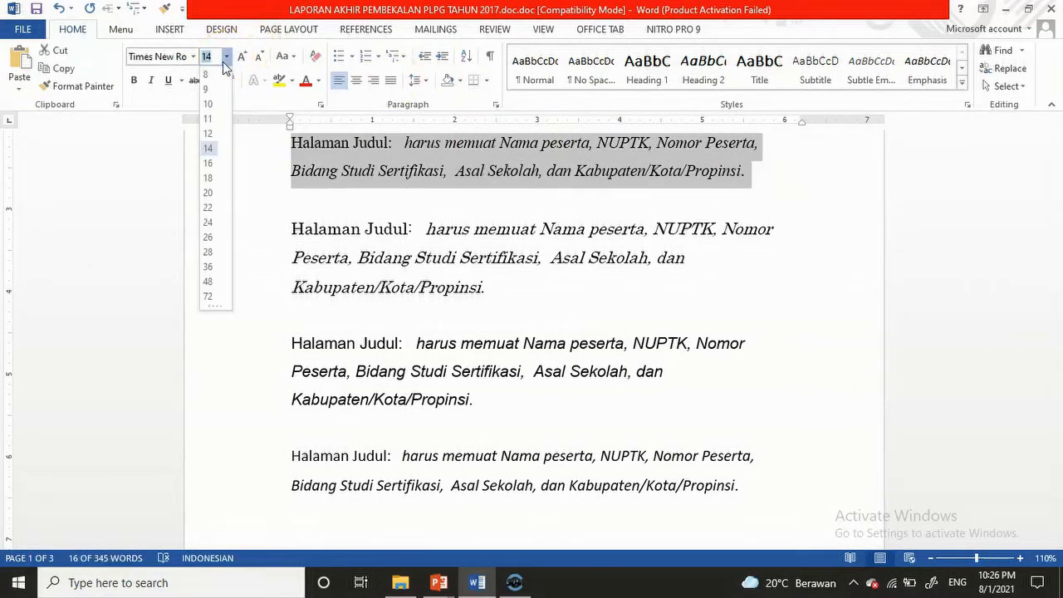
left_click(208, 74)
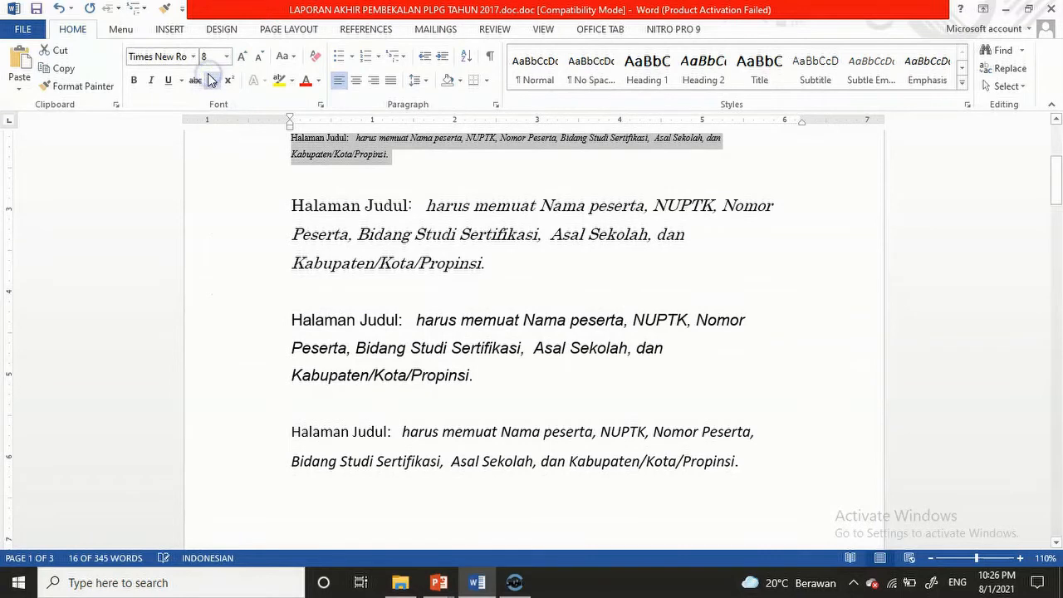
Set the font size of the second "Halaman Judul" sample paragraph to 16.
left_click_drag(286, 202, 509, 267)
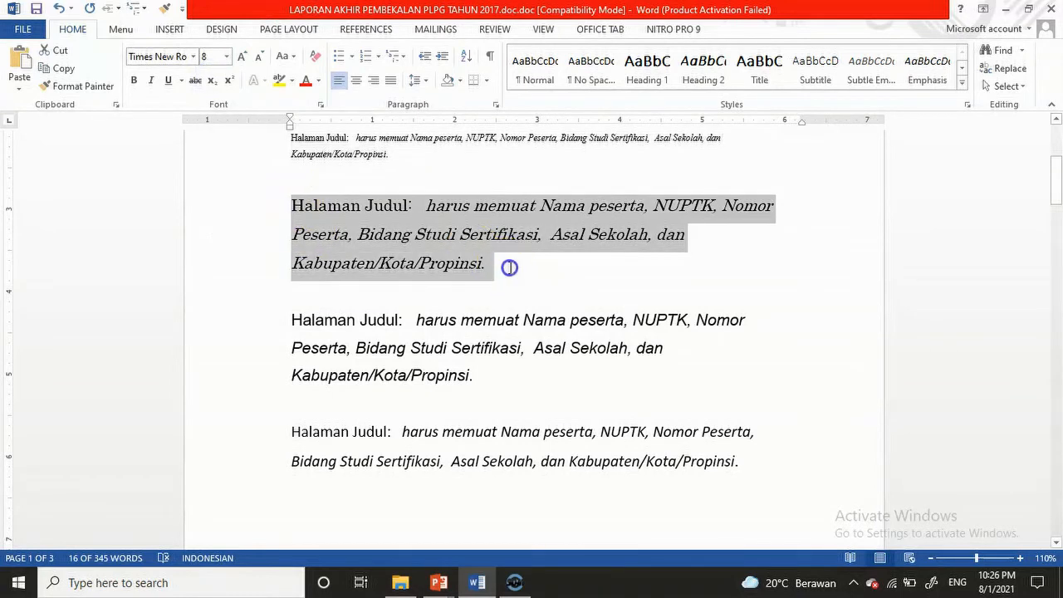
left_click(228, 58)
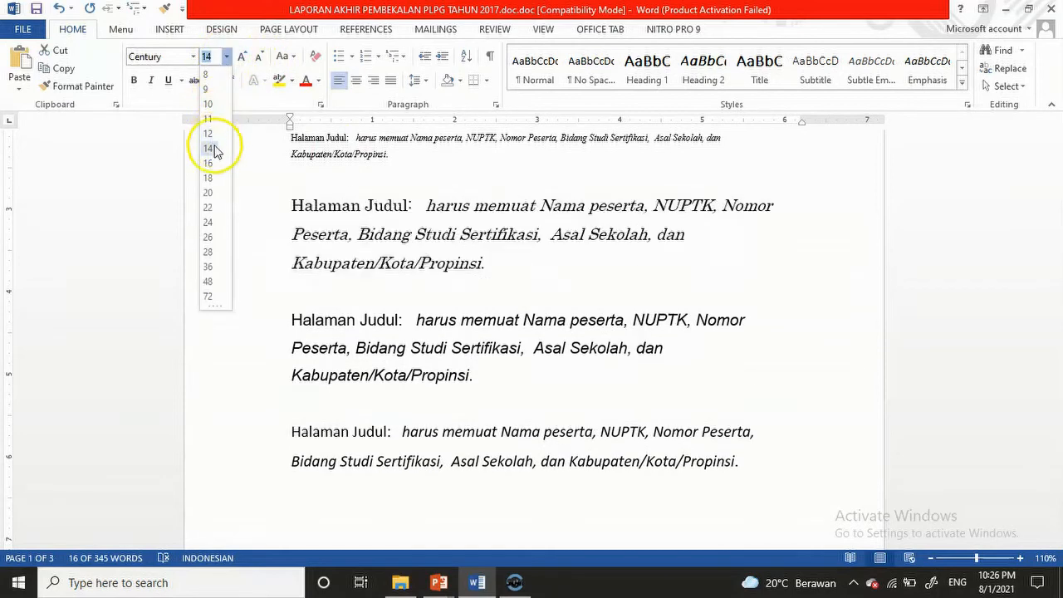
left_click(209, 165)
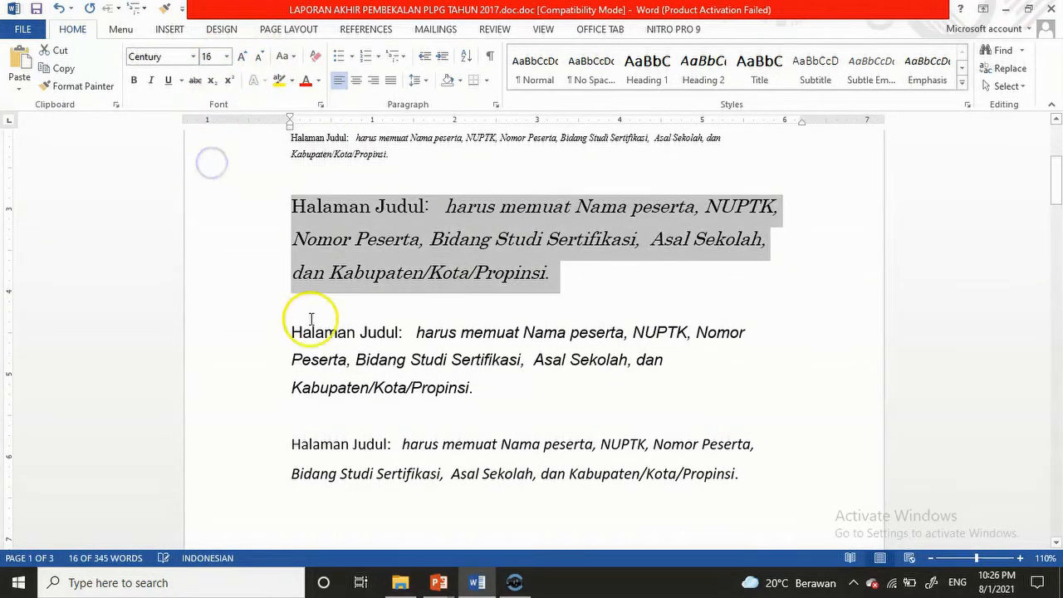
Set the font size of the third "Halaman Judul" sample paragraph to 26.
left_click_drag(289, 335, 499, 384)
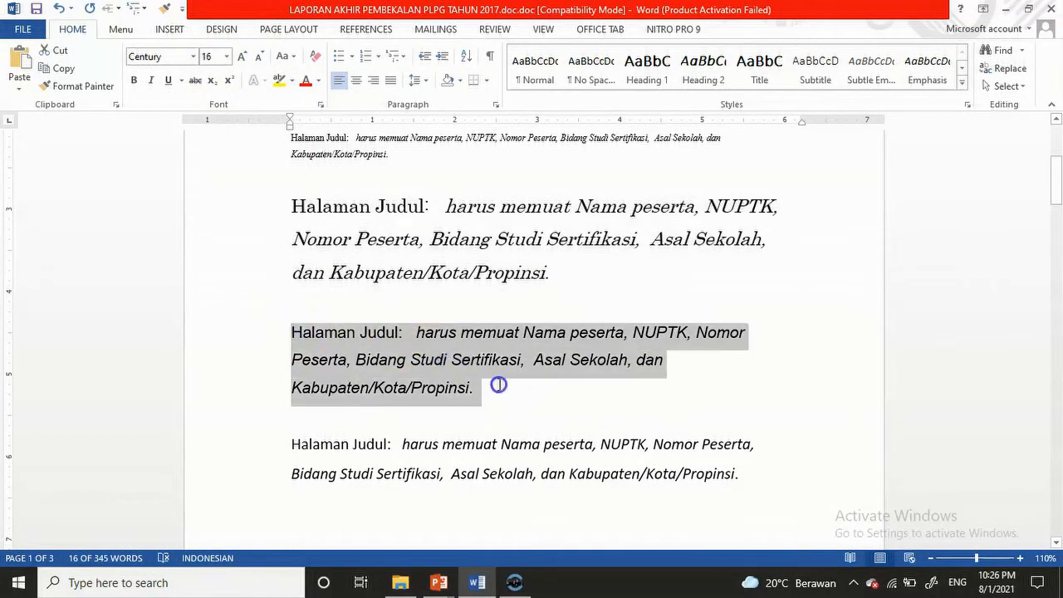
left_click(226, 58)
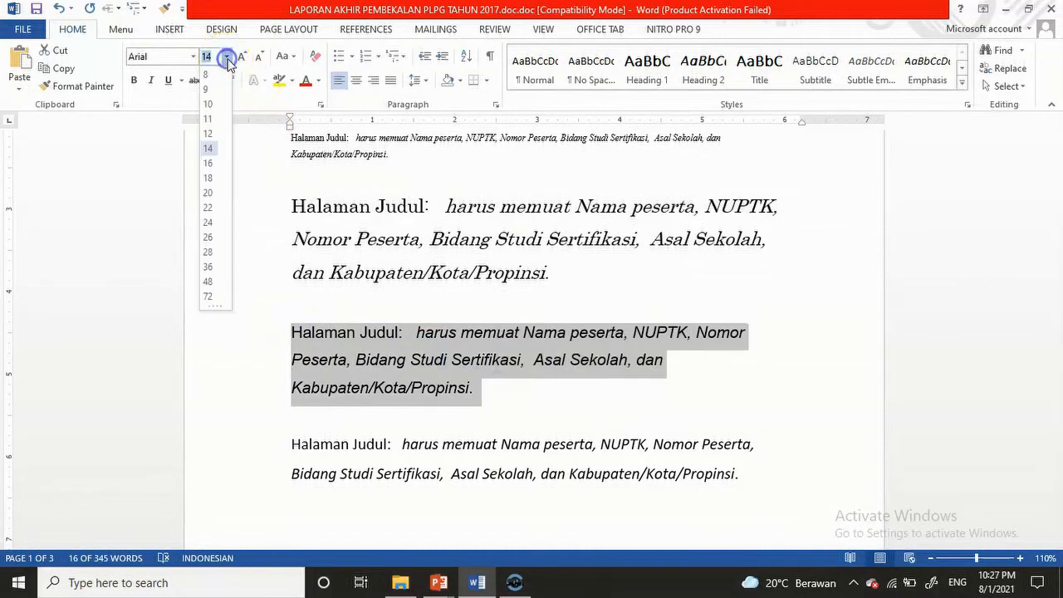
left_click(208, 239)
Select the fourth "Halaman Judul" sample paragraph and open the font size choices for it.
left_click_drag(1056, 199, 1057, 221)
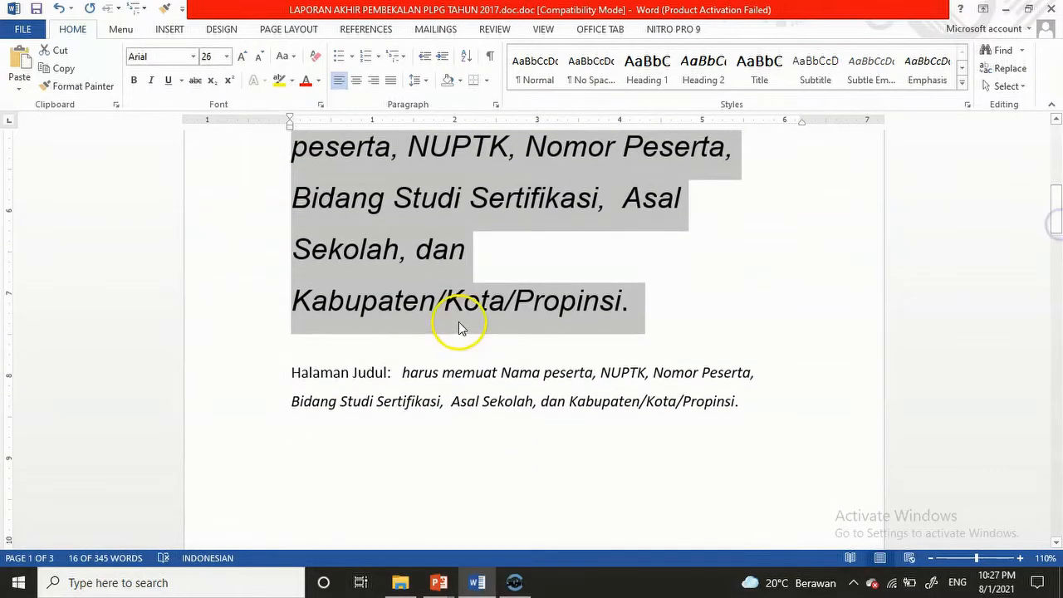
left_click_drag(287, 373, 753, 401)
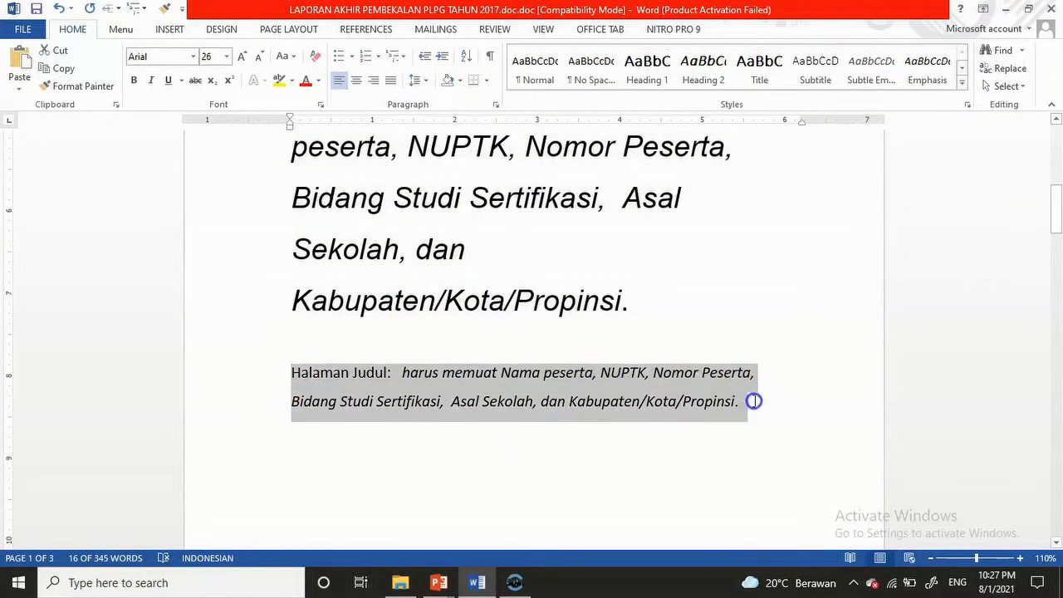
left_click(228, 56)
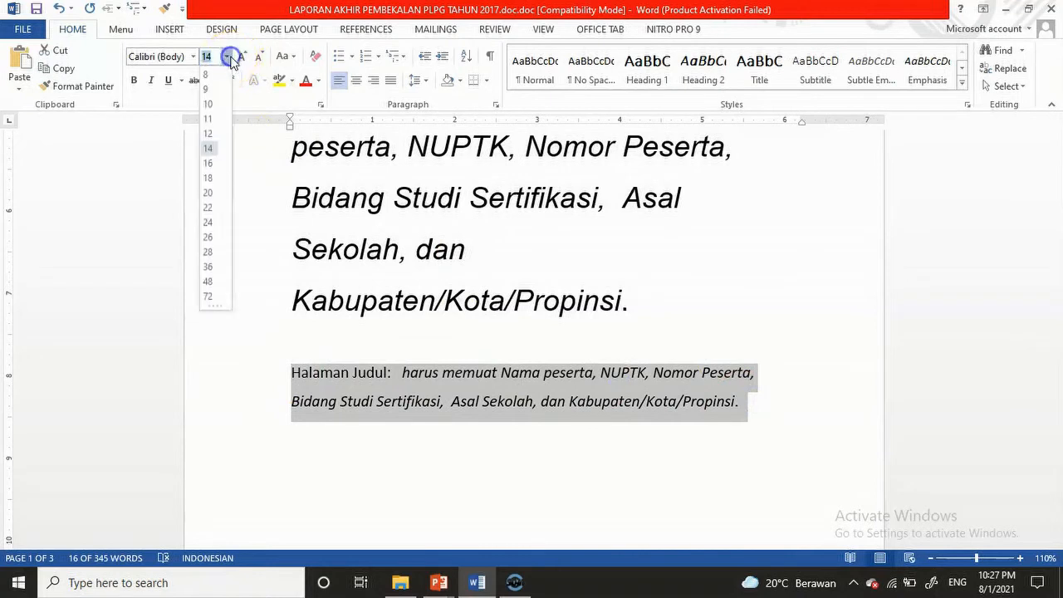